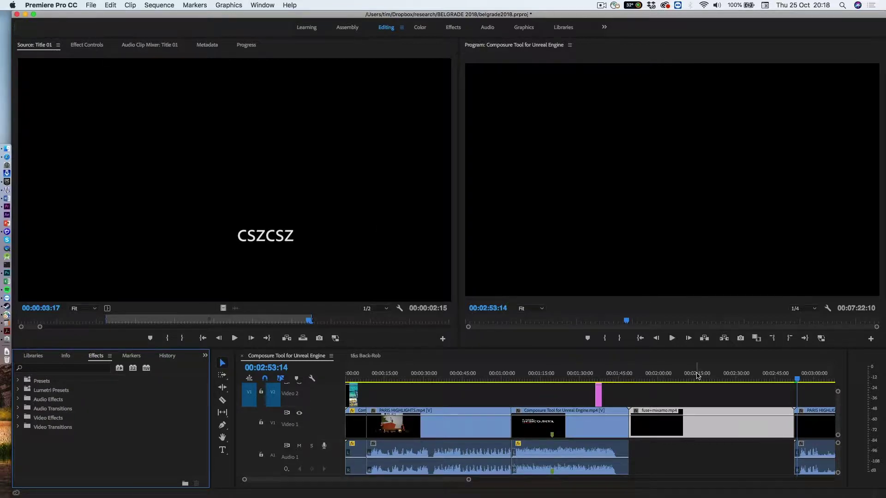
Step: Move the playhead to about 00:02:32 inside the fuse+mixamo.mp4 clip to show its animation thumbnails
left_click(744, 379)
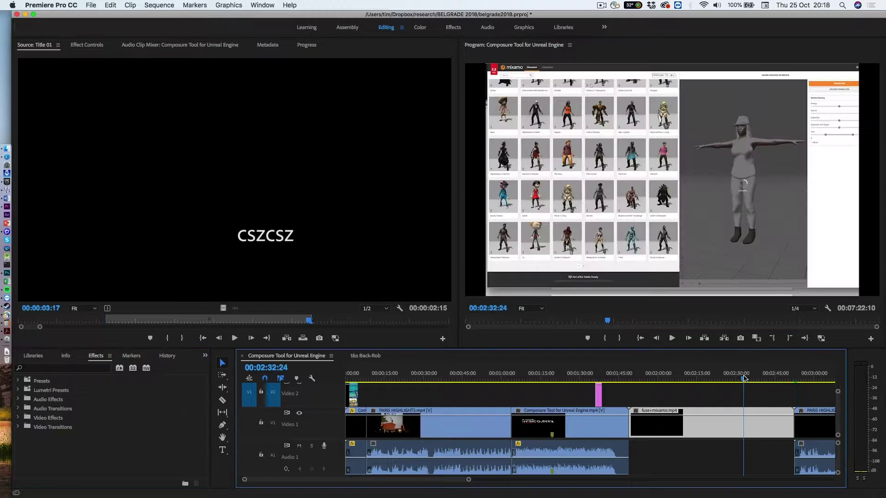
left_click_drag(744, 379, 764, 387)
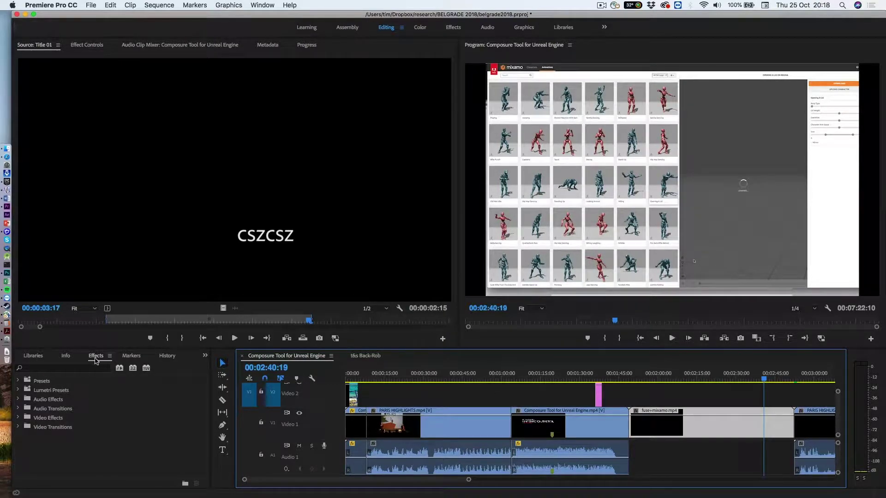
Step: Search 'magn', apply Distort > Magnify to fuse+mixamo.mp4, and show its Effect Controls
left_click(60, 369)
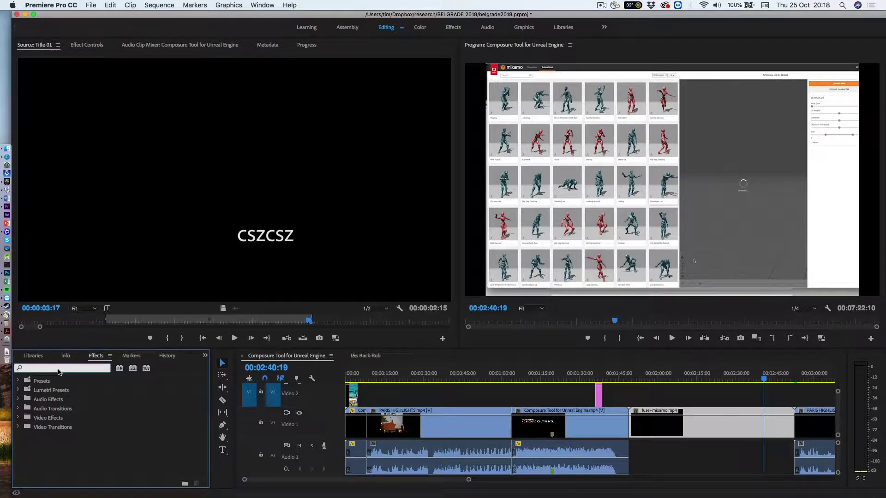
type("ma")
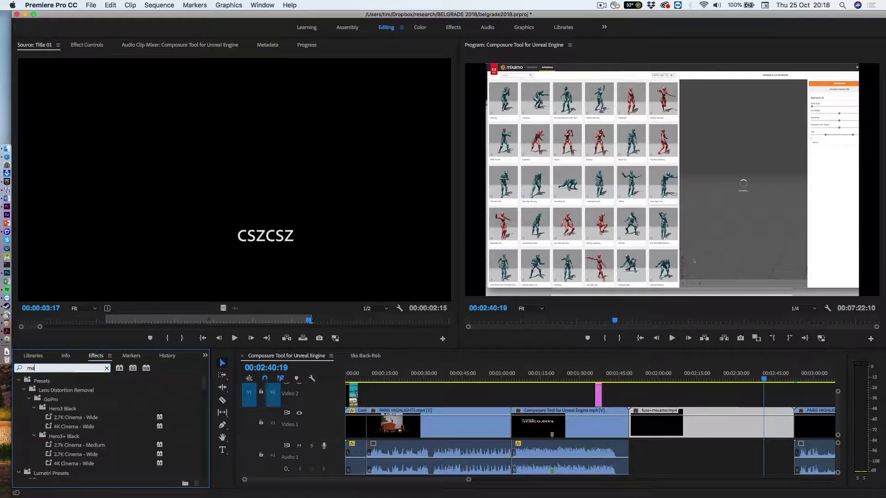
type("gn")
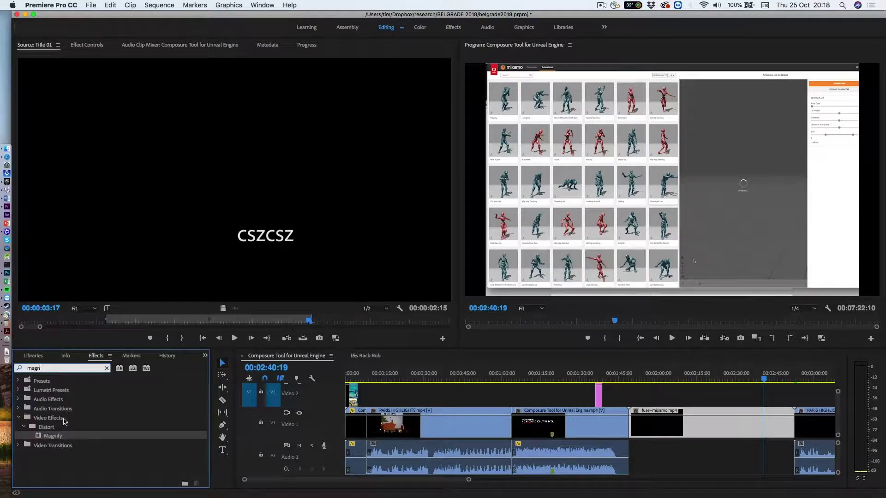
left_click(40, 437)
left_click_drag(40, 438, 688, 429)
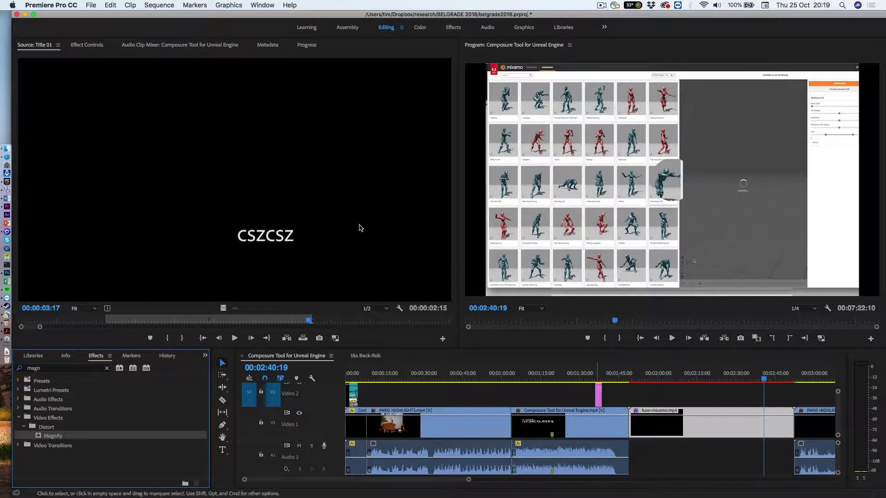
left_click(88, 46)
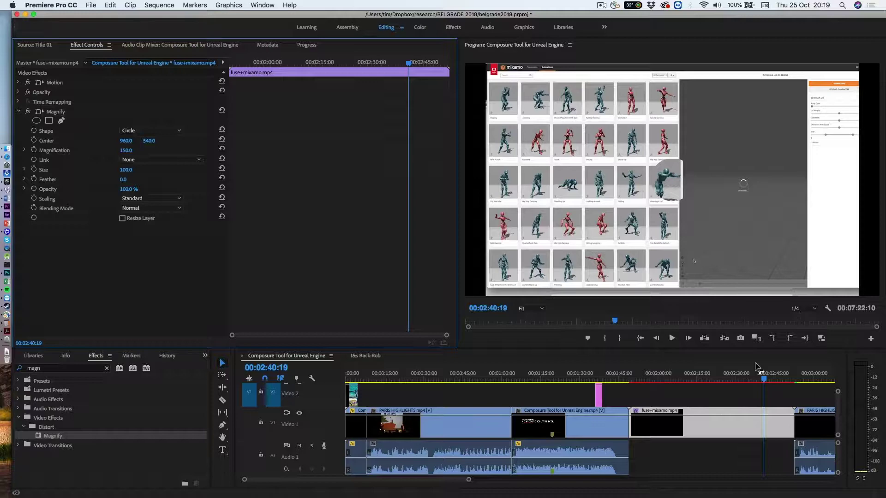
Step: Add a marker at 00:02:41:16 on the Effect Controls ruler
left_click_drag(764, 379, 767, 381)
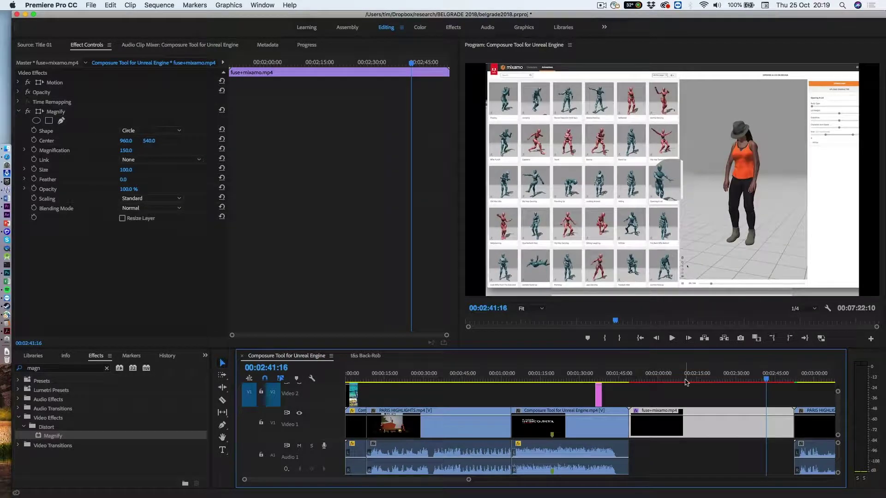
right_click(412, 65)
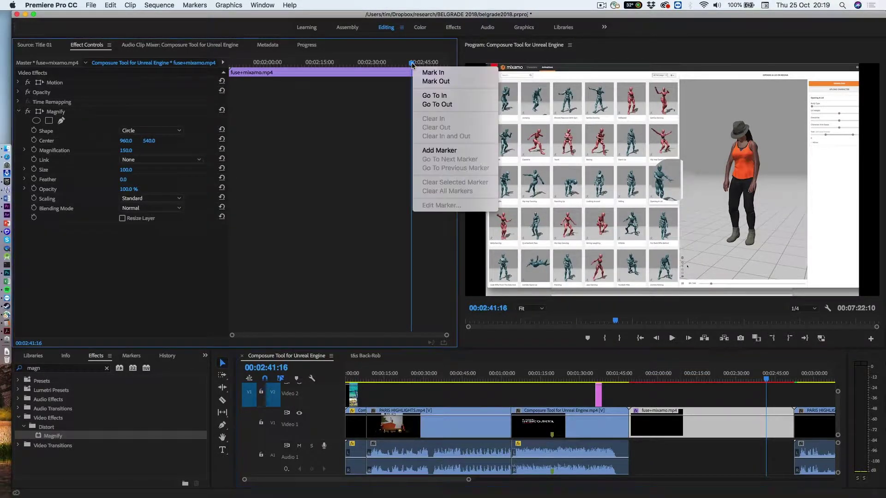
left_click(439, 150)
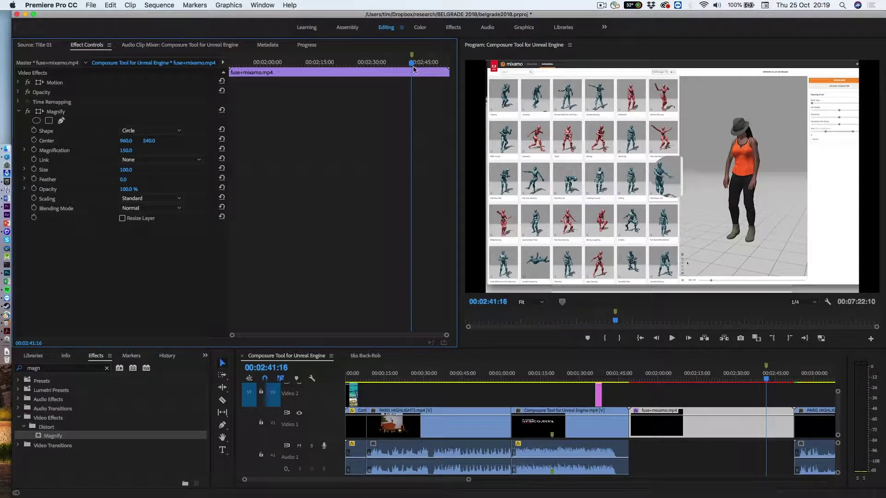
Step: Widen the Effect Controls panel and its keyframe area, advancing toward the effect's end point
left_click_drag(412, 65, 421, 64)
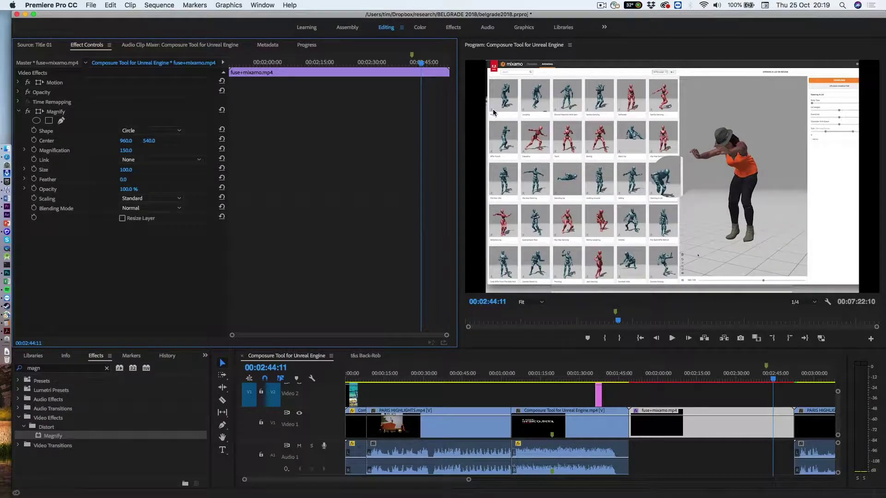
left_click_drag(459, 117, 490, 114)
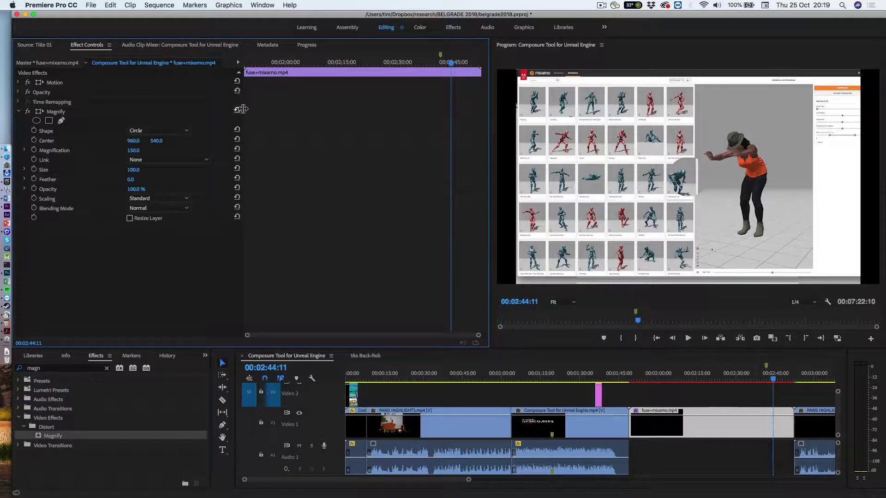
left_click_drag(243, 108, 205, 109)
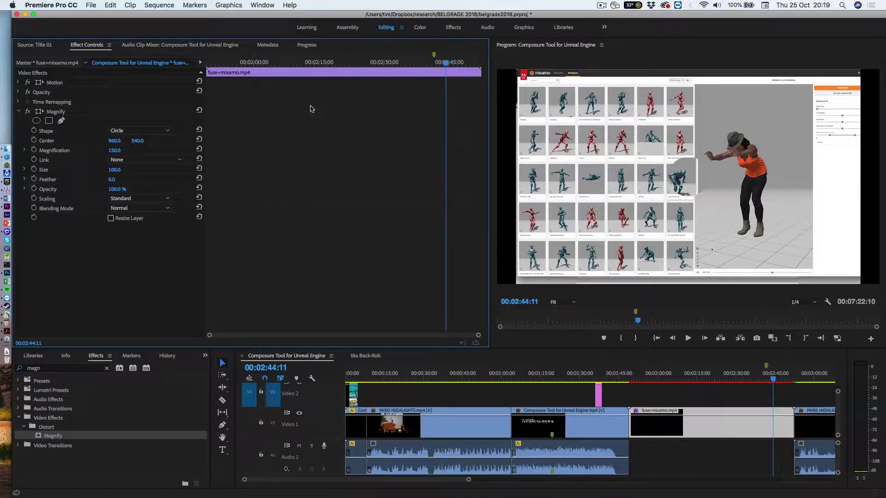
left_click_drag(446, 64, 473, 66)
Step: Mark 00:02:51:10 as a second marker, then jump back to the 00:02:41:16 marker
right_click(477, 66)
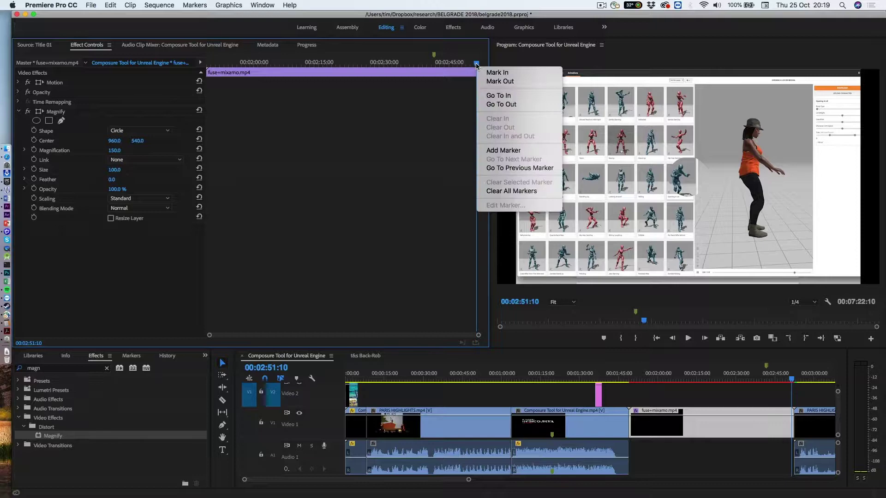
left_click(495, 149)
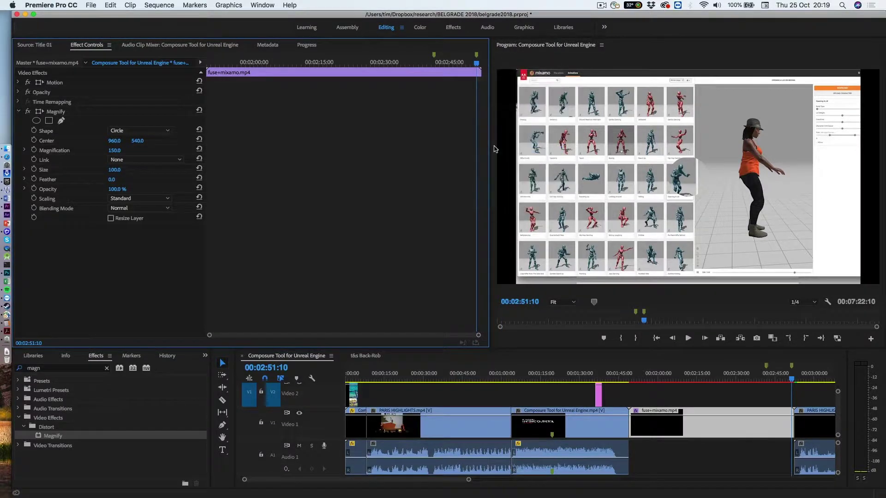
right_click(476, 66)
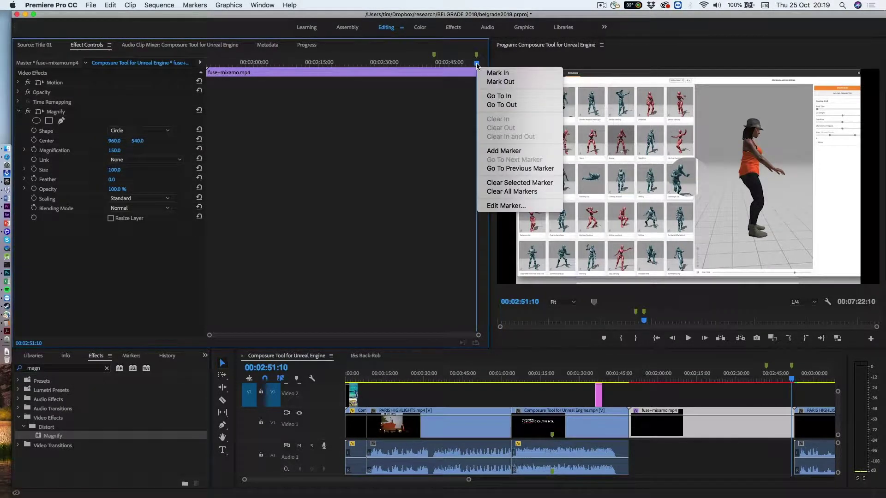
left_click(508, 168)
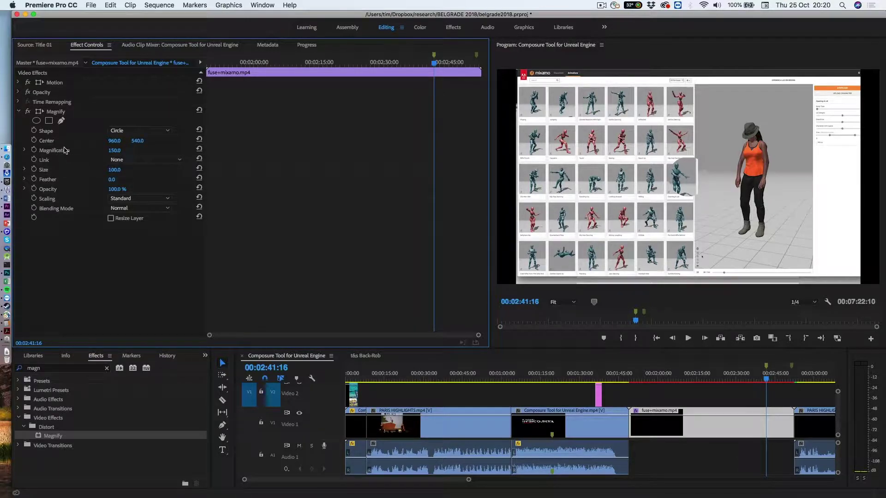
Step: Set a Magnify Center keyframe at 00:02:41:16 and advance to 00:02:46:01
left_click(34, 140)
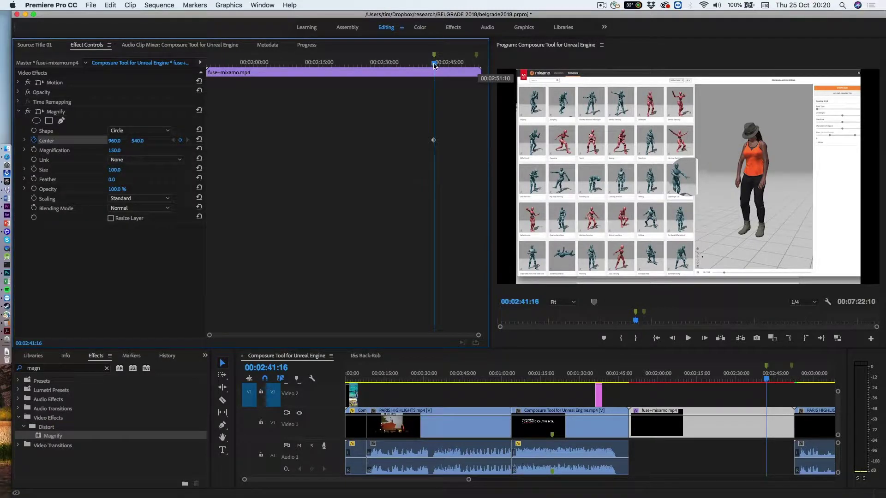
left_click_drag(434, 64, 454, 65)
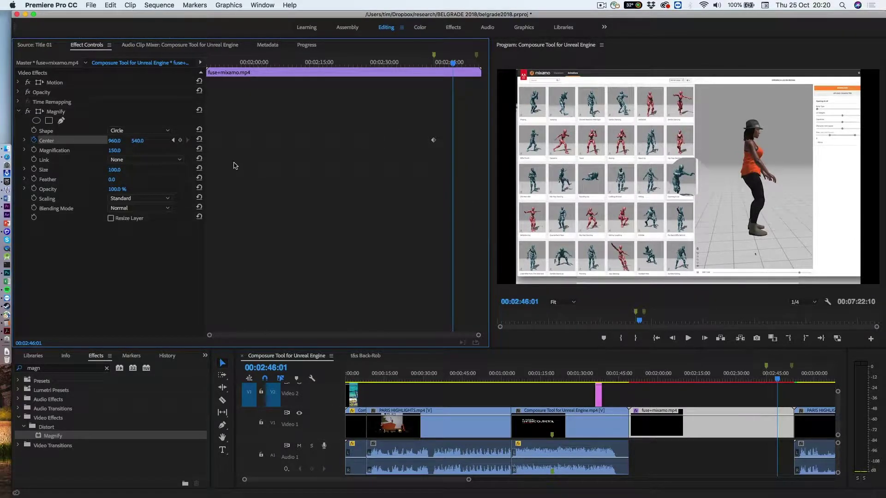
Step: Add a Center keyframe at 00:02:46:01 placing the circle around 923, 160 over the top thumbnails
left_click(180, 141)
left_click_drag(138, 141, 37, 143)
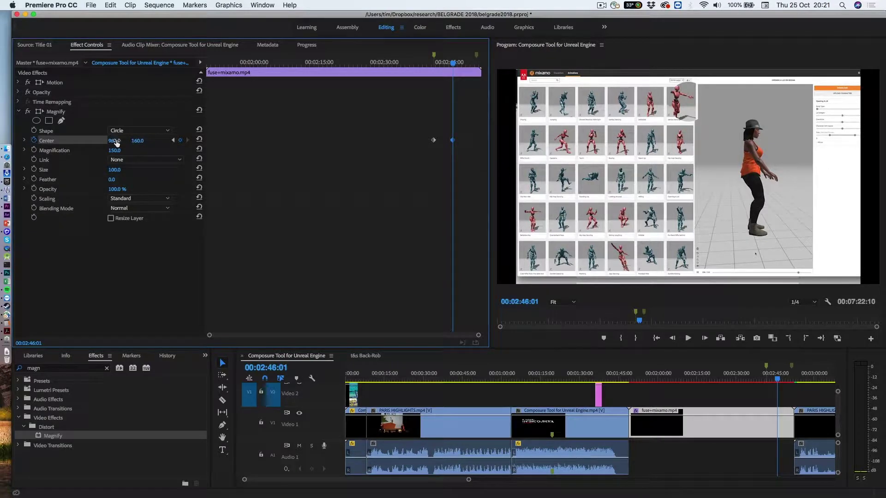
mouse_move(114, 140)
left_mouse_down()
mouse_move(104, 141)
mouse_move(117, 141)
left_mouse_up()
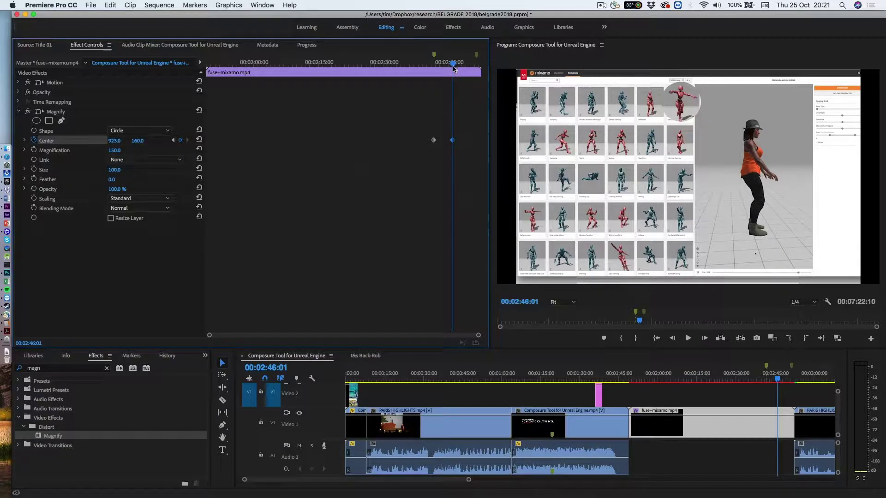
mouse_move(452, 66)
left_mouse_down()
mouse_move(428, 72)
mouse_move(453, 70)
left_mouse_up()
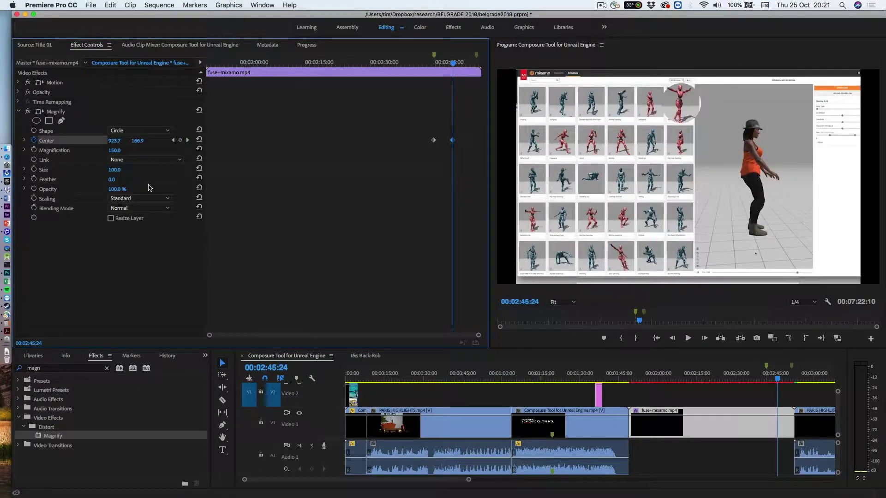
left_click(174, 141)
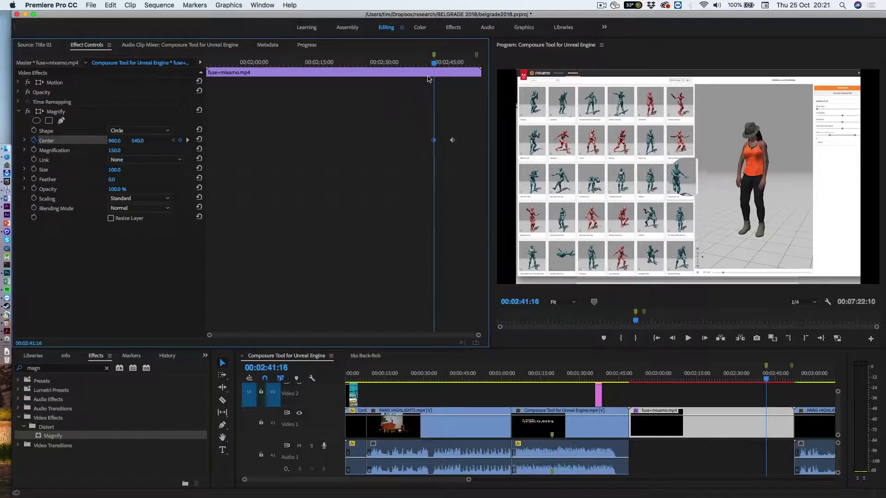
Step: Set the first Center keyframe at 00:02:41:16 to -52, 160, left of the top thumbnails
left_click(188, 141)
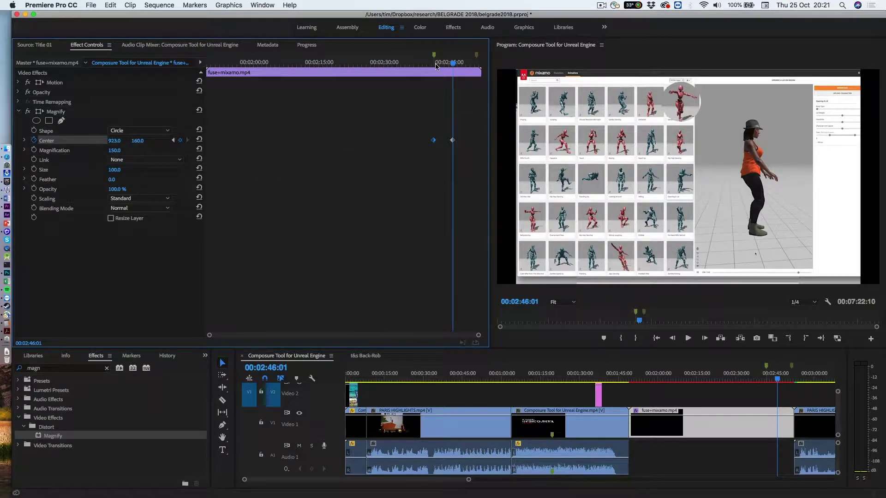
left_click(173, 140)
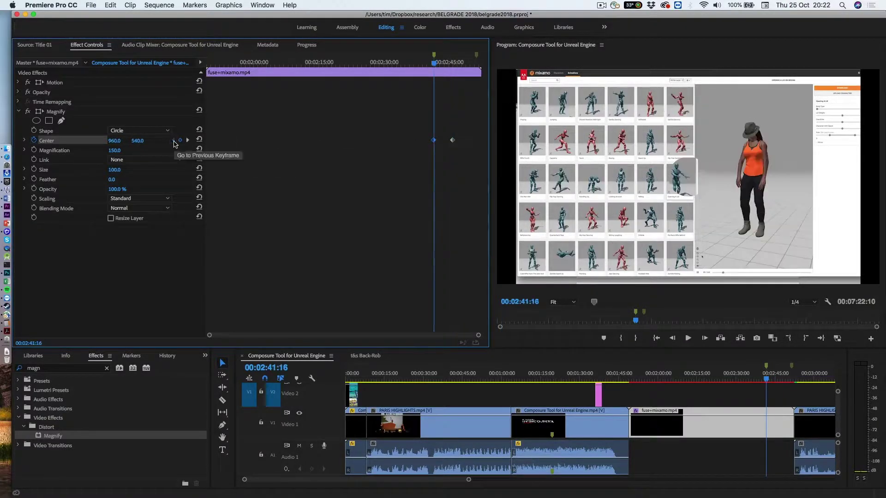
left_click(139, 140)
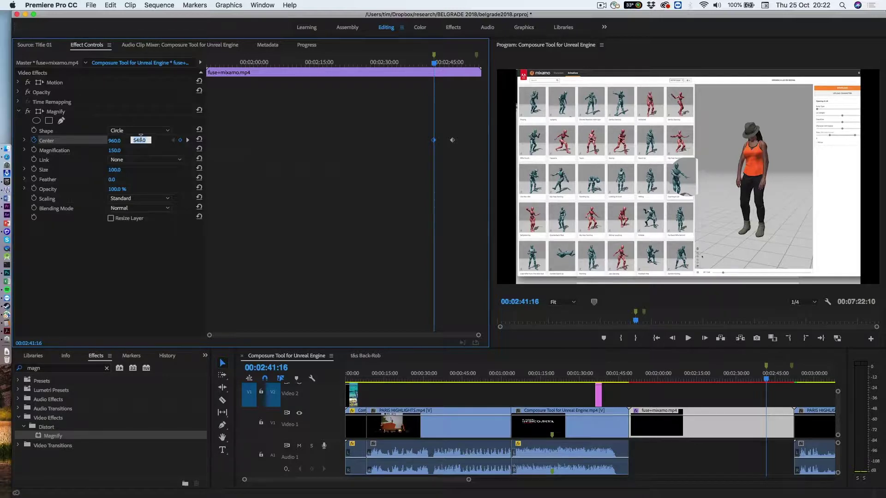
type("160")
key("Return")
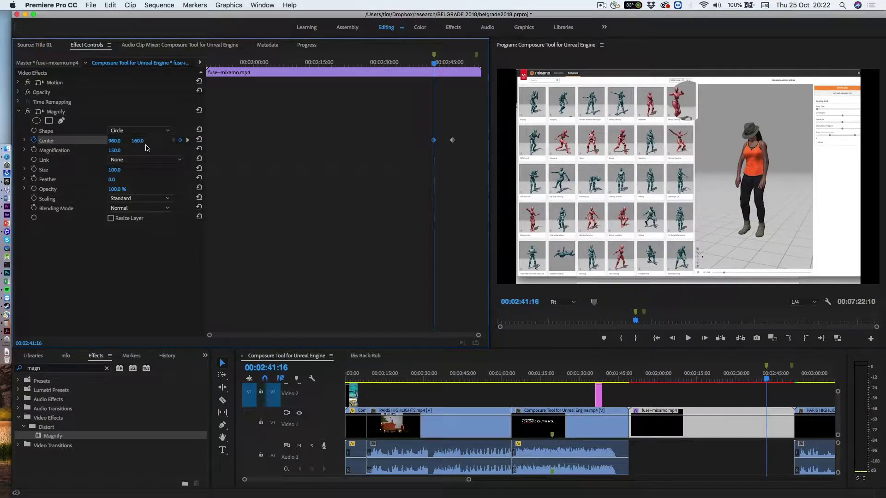
left_click_drag(115, 144, 1, 144)
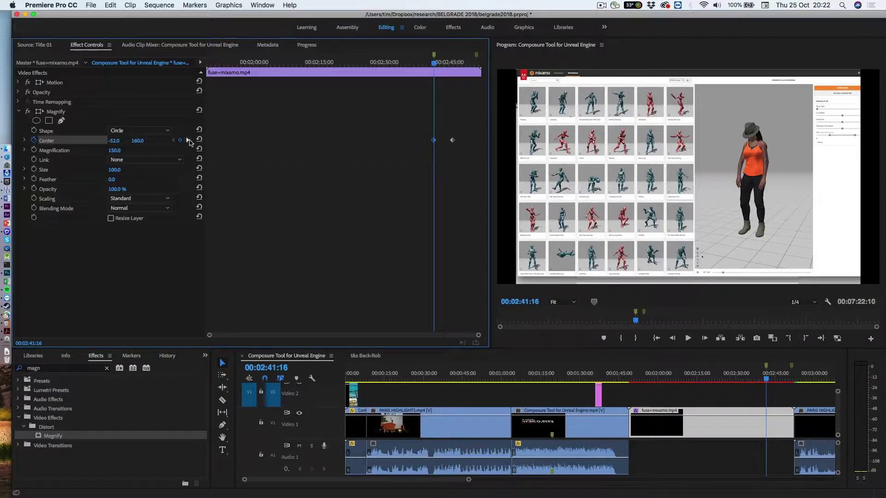
Step: Jump to the 00:02:51:10 marker and add a Center keyframe at 923, 1210
left_click(189, 140)
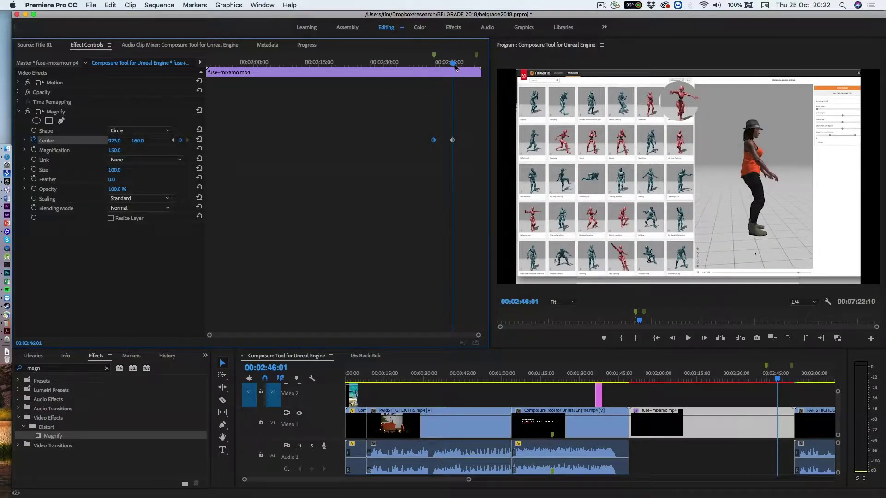
right_click(454, 67)
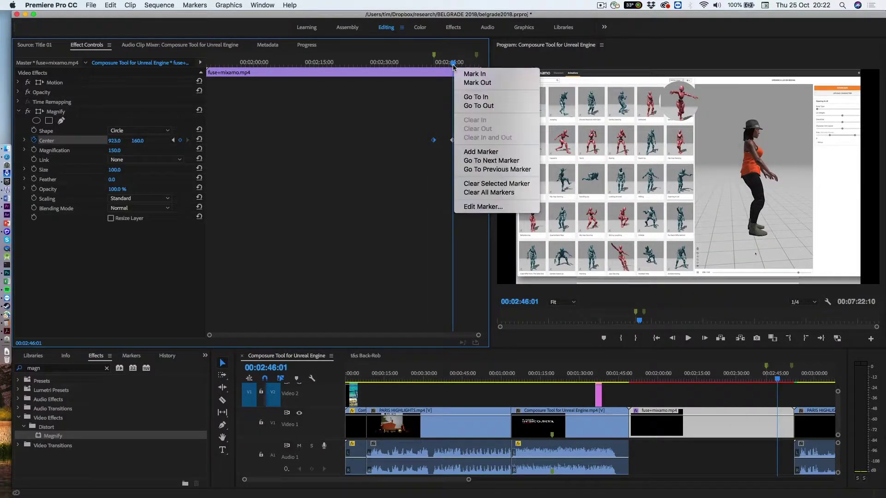
left_click(476, 162)
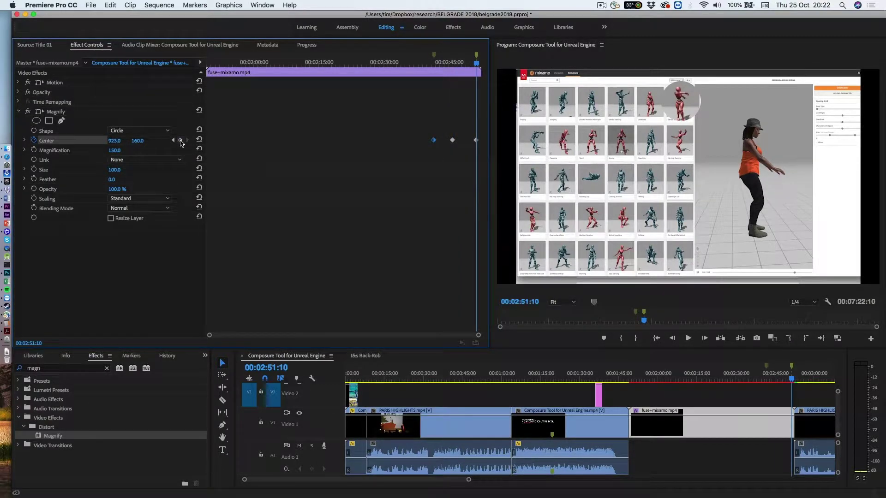
left_click(181, 140)
left_click_drag(137, 140, 615, 140)
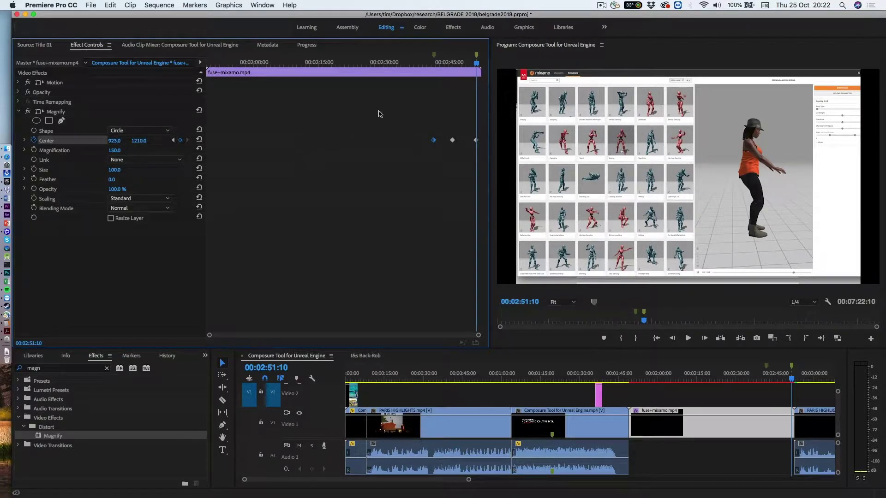
left_click_drag(477, 65, 427, 71)
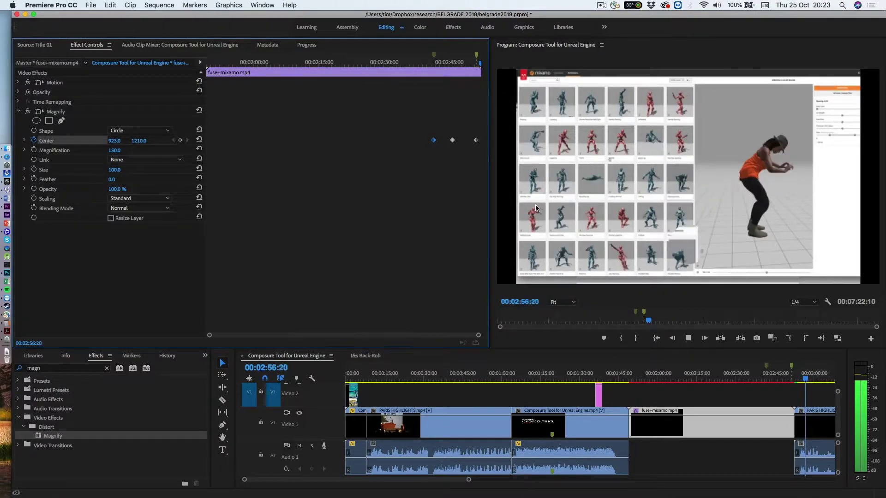
key("space")
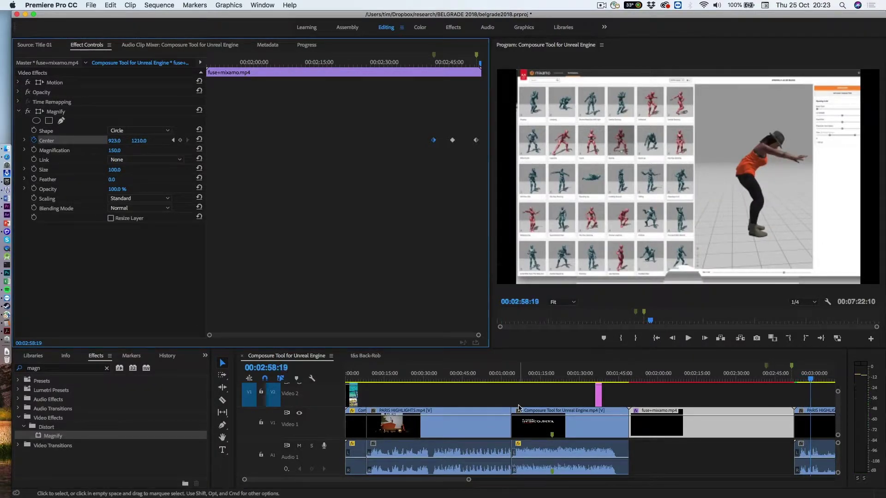
left_click_drag(758, 382, 777, 378)
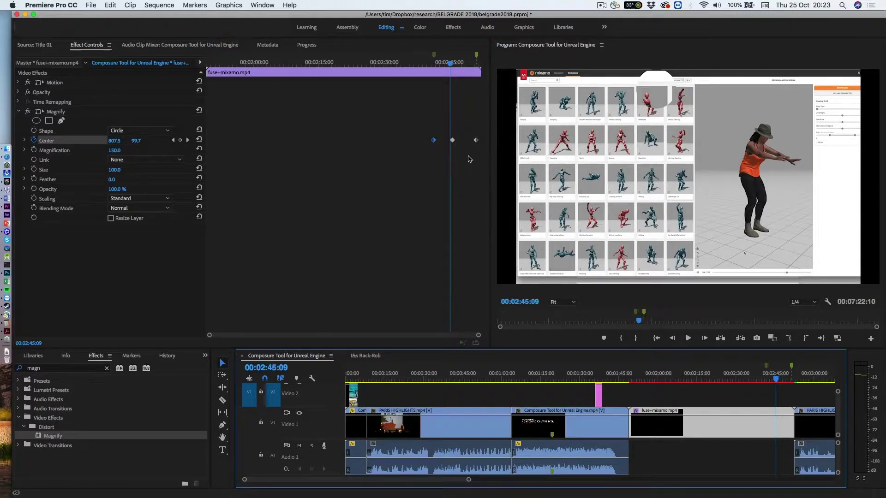
Step: Switch all three Center keyframes to Linear spatial interpolation and scrub to verify the straight path
left_click_drag(425, 134, 492, 151)
right_click(453, 143)
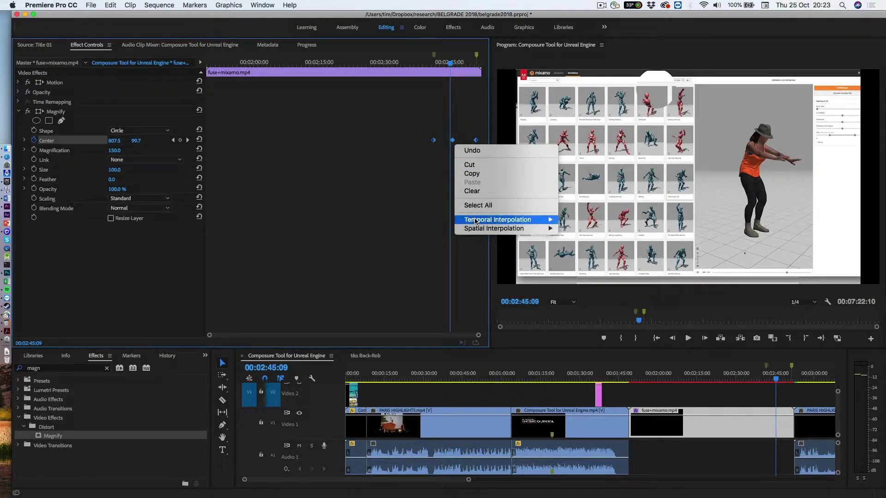
mouse_move(476, 221)
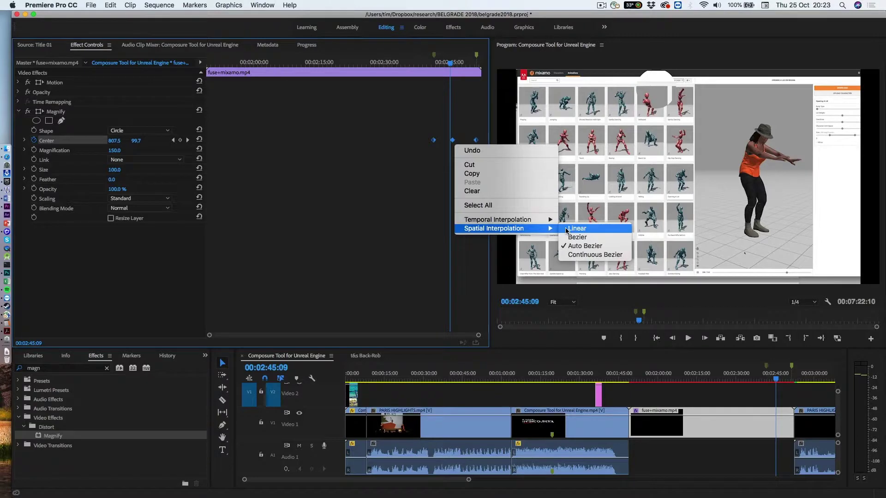
left_click(567, 229)
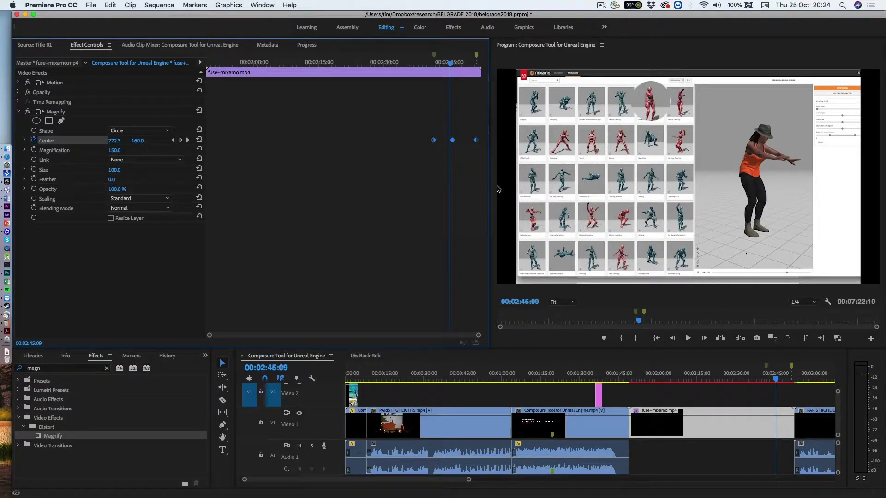
left_click_drag(450, 65, 431, 73)
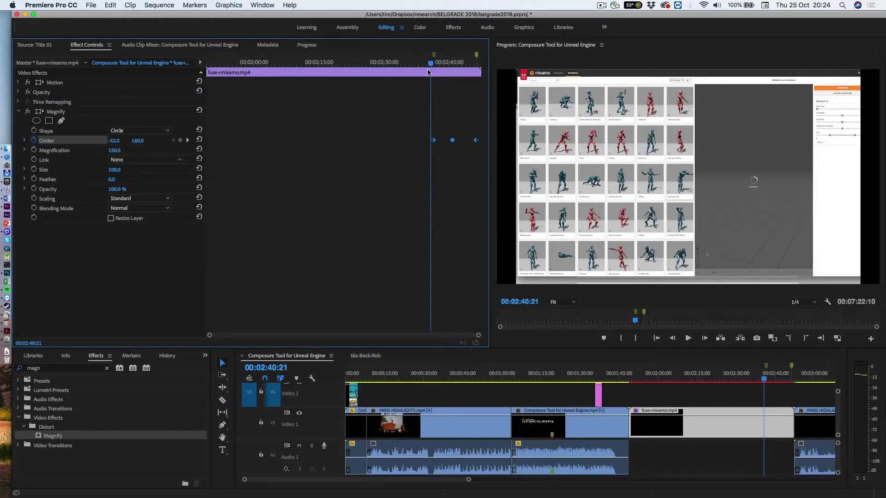
Step: Change the Magnify Size value from 100 to 110
left_click_drag(430, 64, 454, 65)
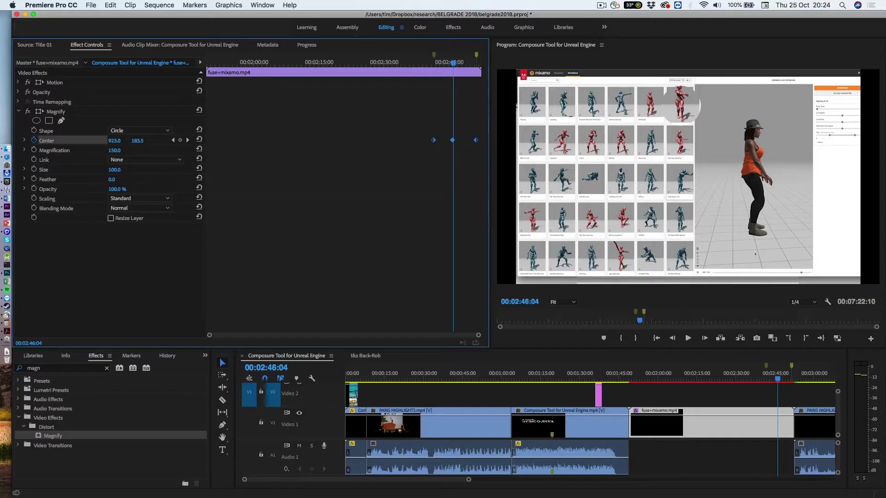
left_click(111, 170)
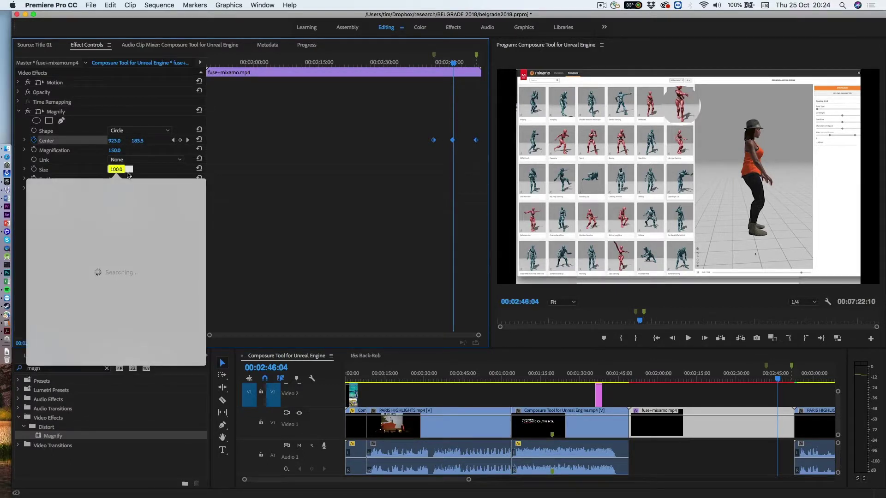
left_click(128, 171)
type("110")
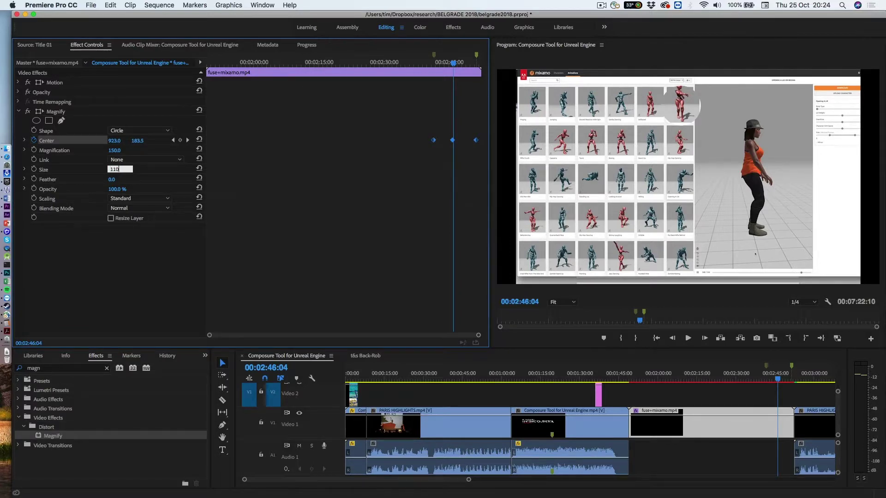
key("Return")
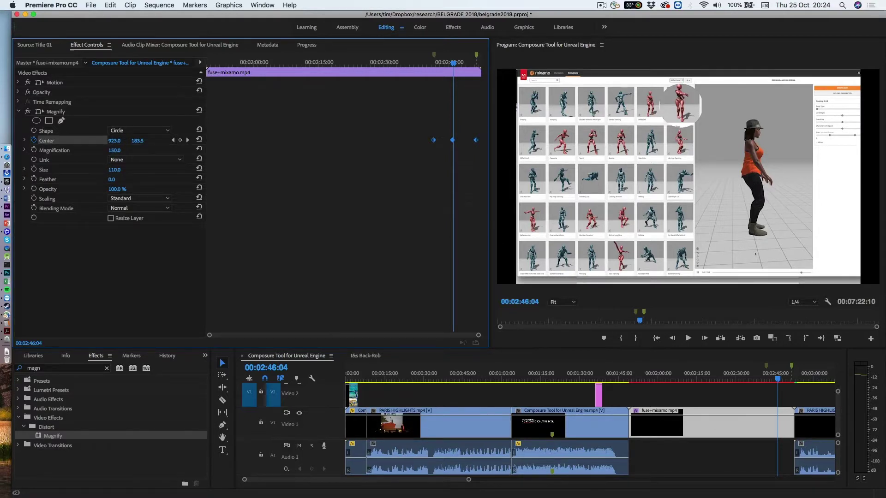
Step: Scrub the Magnify effect to 189 magnification and feather 9, then scrub the timeline to preview it
mouse_move(114, 151)
left_mouse_down()
mouse_move(148, 150)
mouse_move(91, 150)
mouse_move(131, 151)
left_mouse_up()
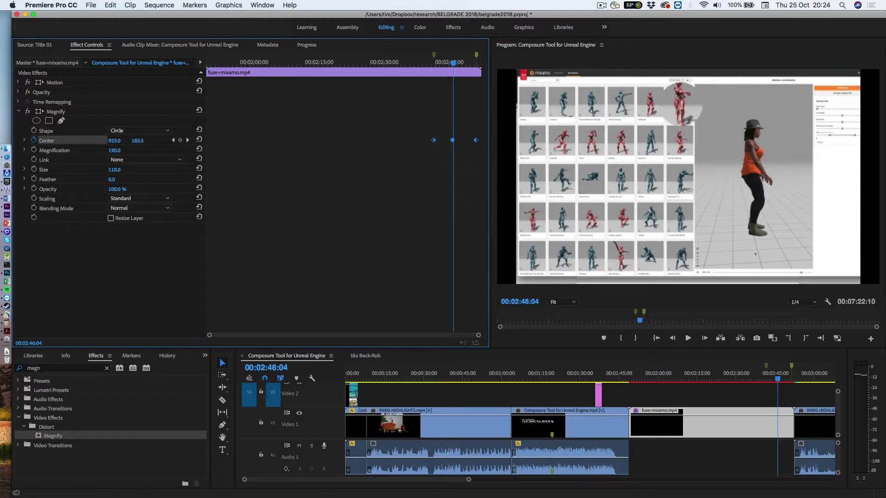
left_click_drag(114, 150, 114, 150)
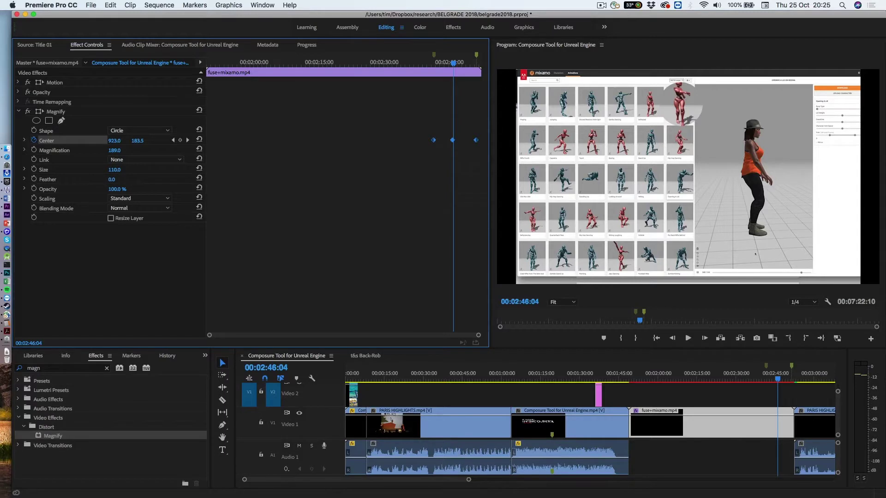
mouse_move(111, 180)
left_mouse_down()
mouse_move(129, 179)
mouse_move(99, 180)
mouse_move(107, 179)
left_mouse_up()
left_click_drag(454, 67, 431, 70)
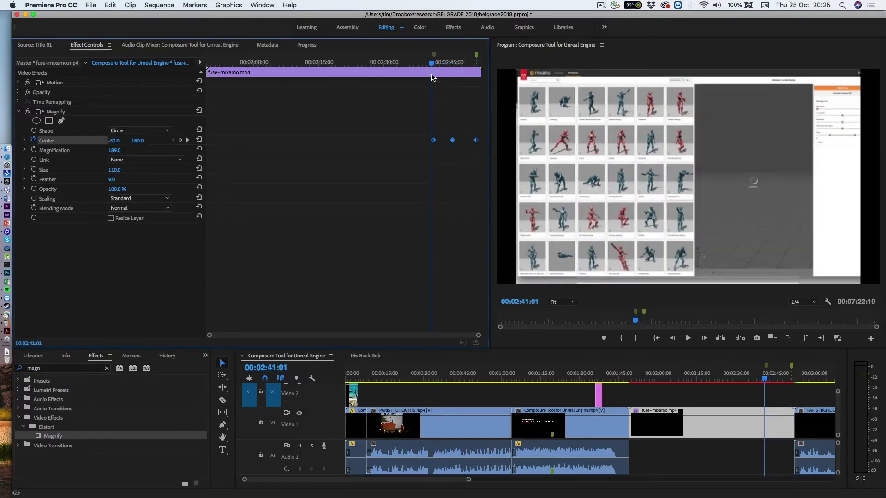
Step: Mark an in point at 00:02:39:04 and an out point at 00:02:52:20
left_click(760, 380)
key("i")
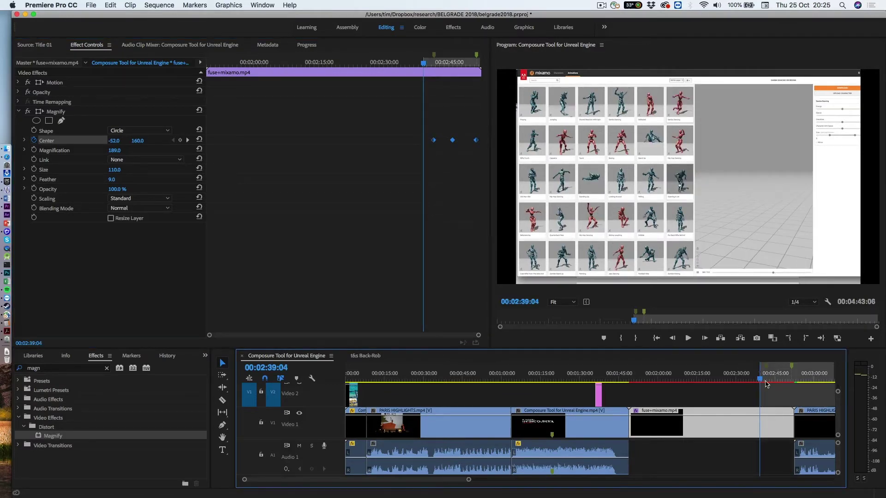
left_click(795, 379)
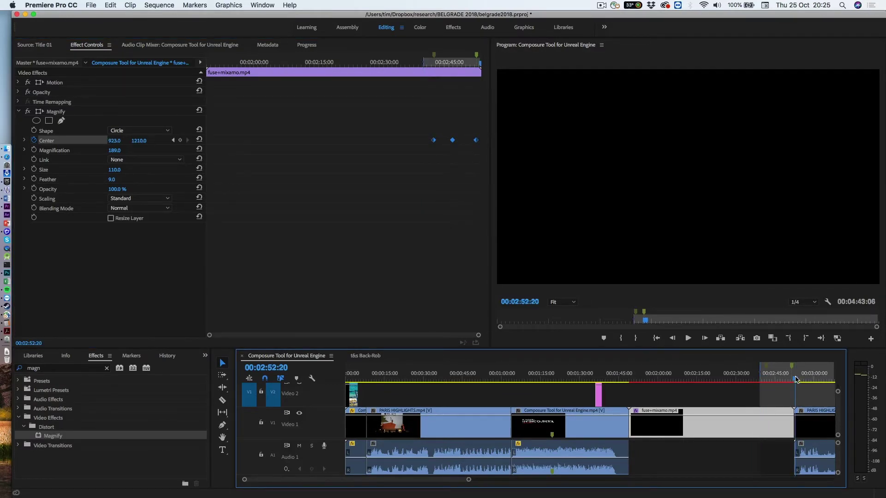
key("o")
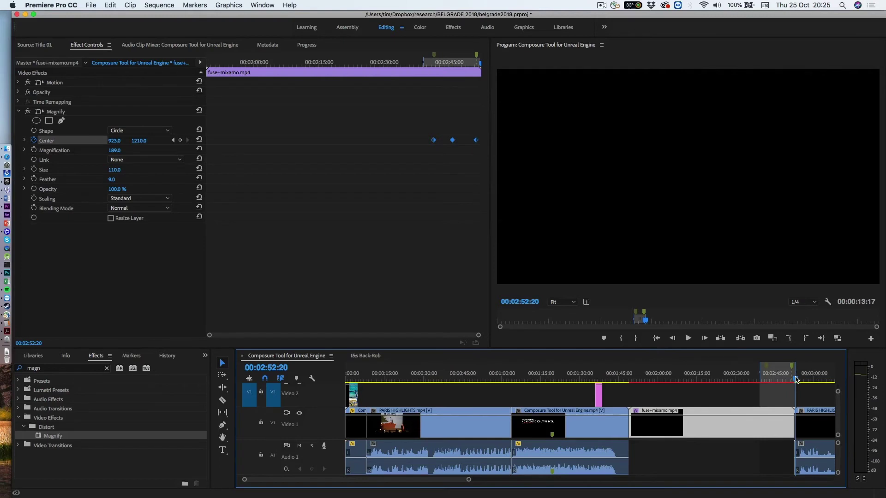
Step: Render the marked in-to-out range via Sequence > Render In to Out and play it back
left_click(157, 7)
left_click(167, 40)
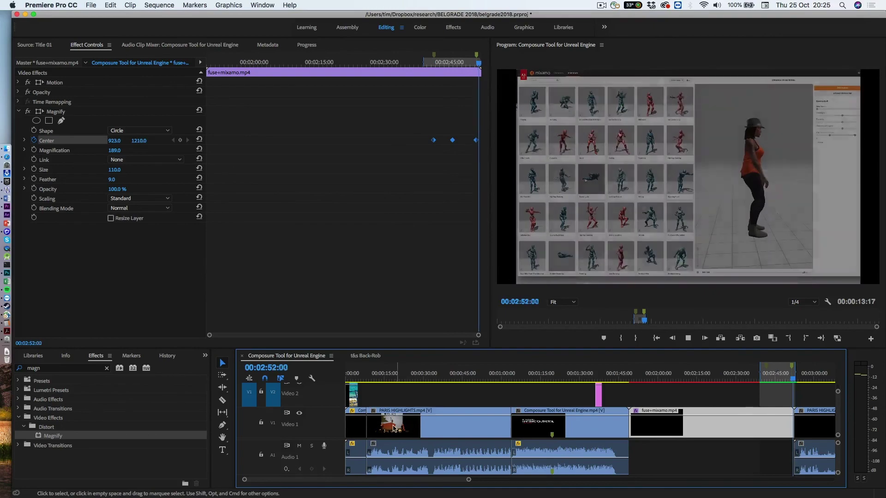
key("b")
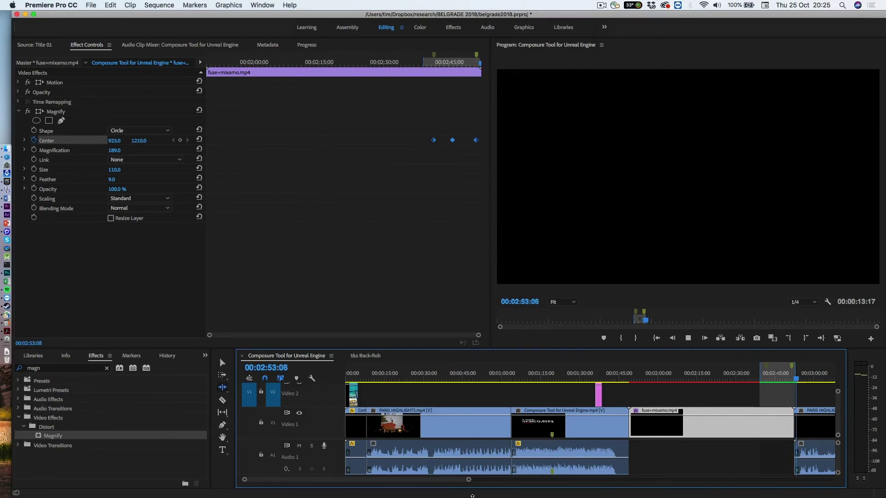